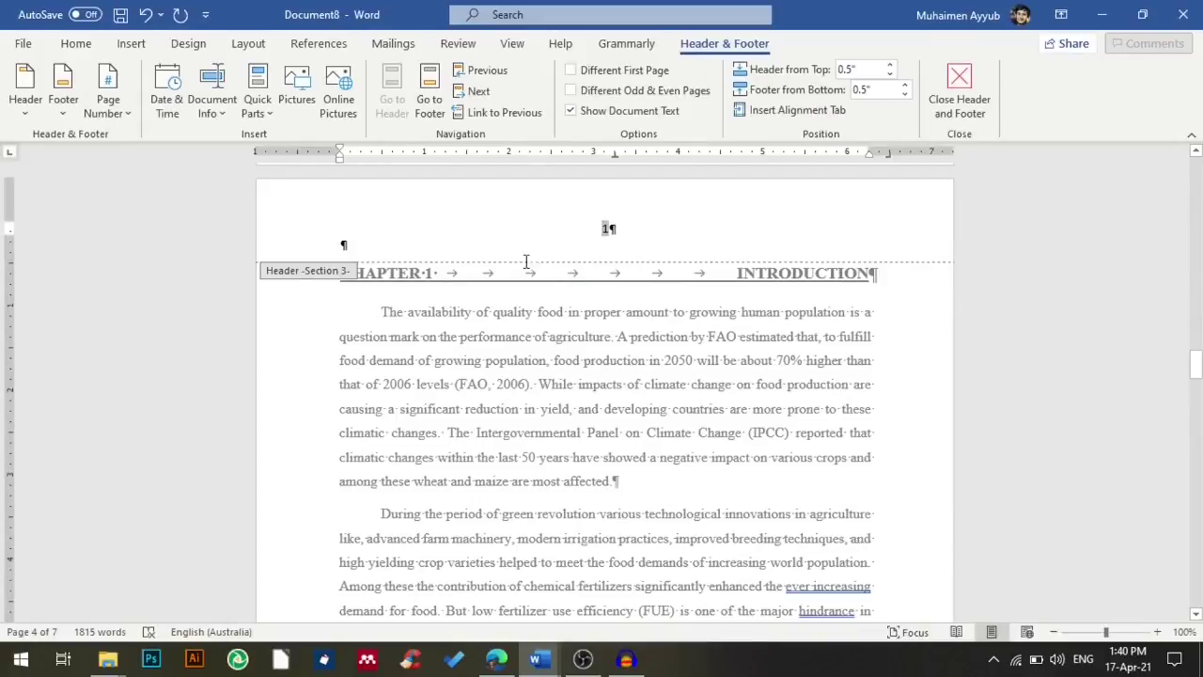
Close header and footer editing to return to the Table of Contents page body.
left_click(960, 113)
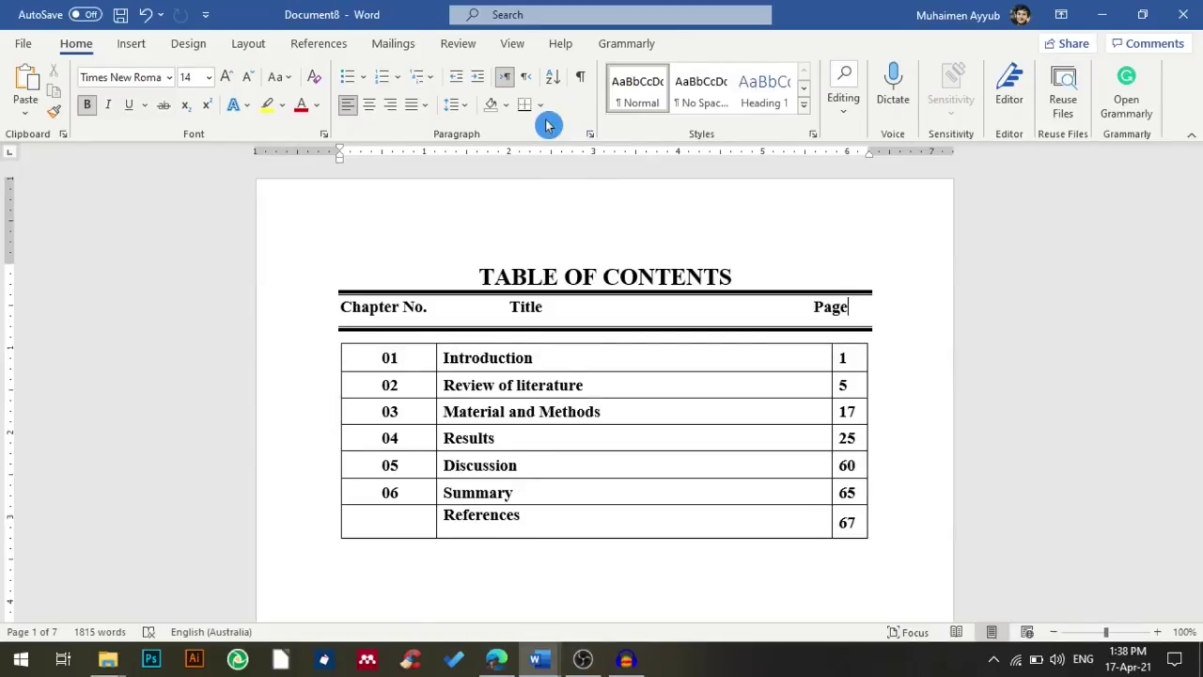
Scroll past the Table of Contents, List of Tables and Abstract pages to CHAPTER 1 INTRODUCTION.
scroll(625, 270, "down", 10)
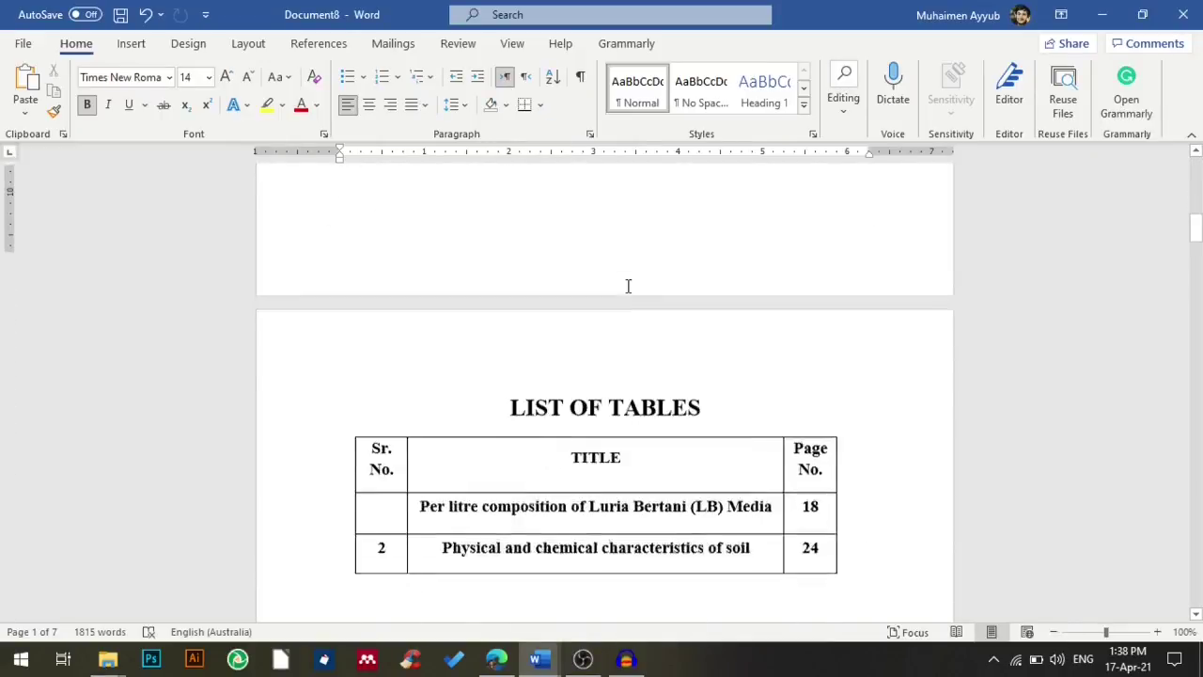
scroll(621, 386, "down", 20)
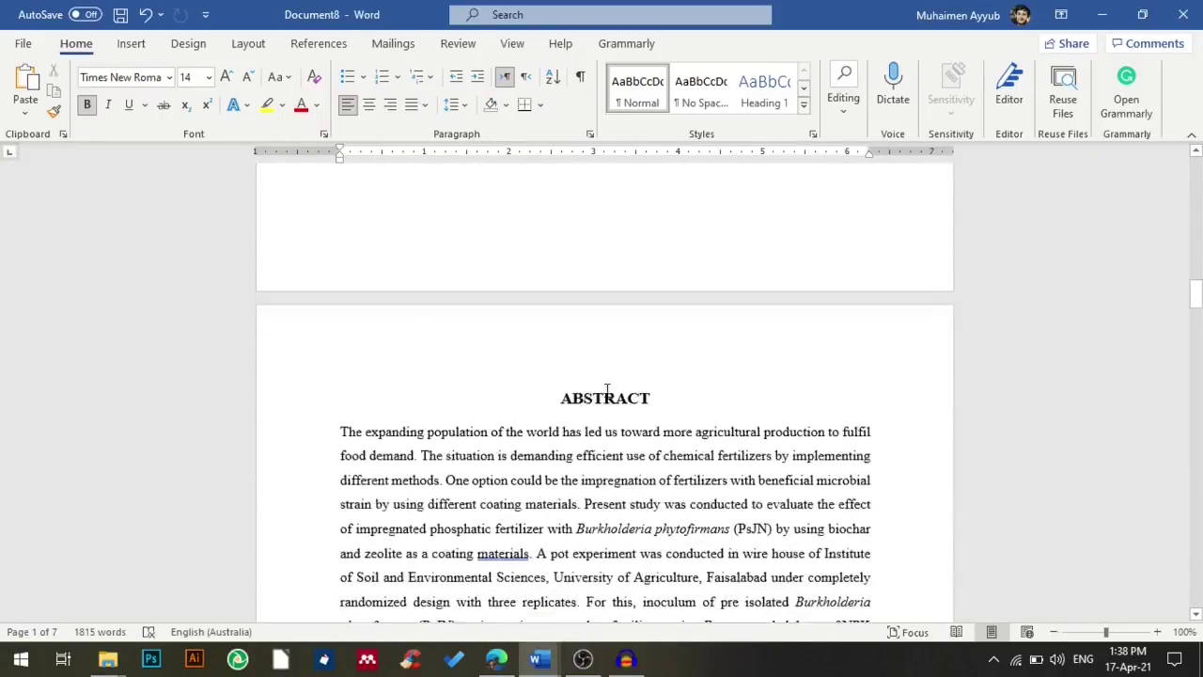
scroll(604, 413, "down", 2)
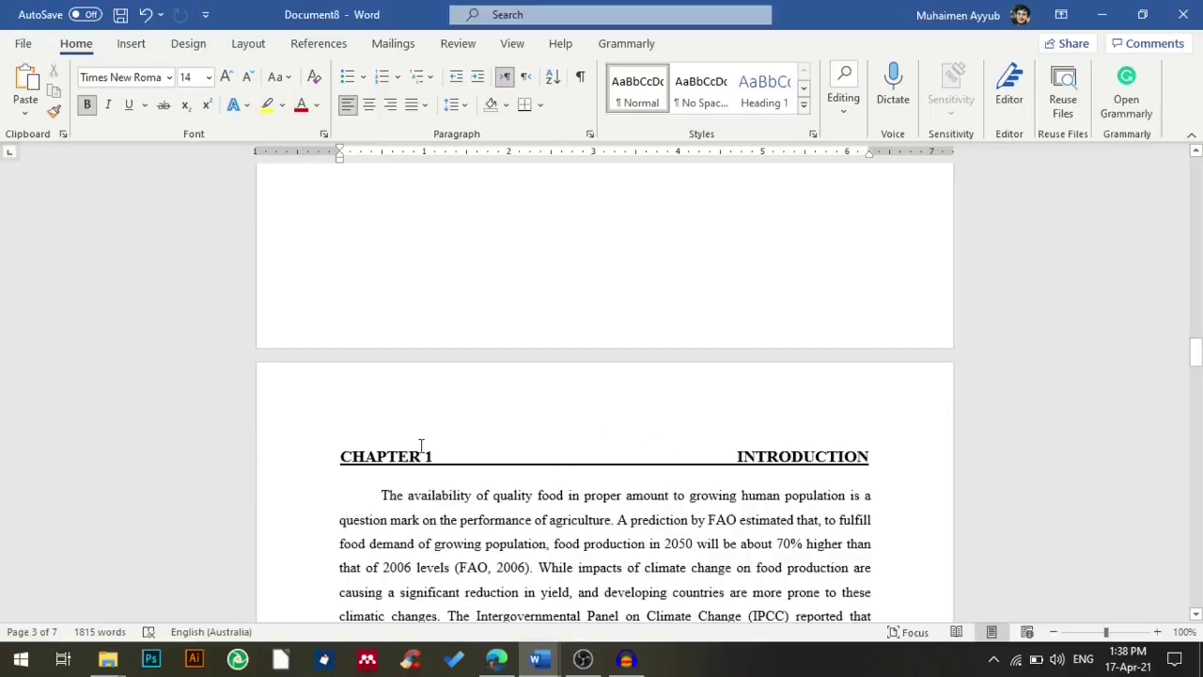
scroll(644, 424, "down", 2)
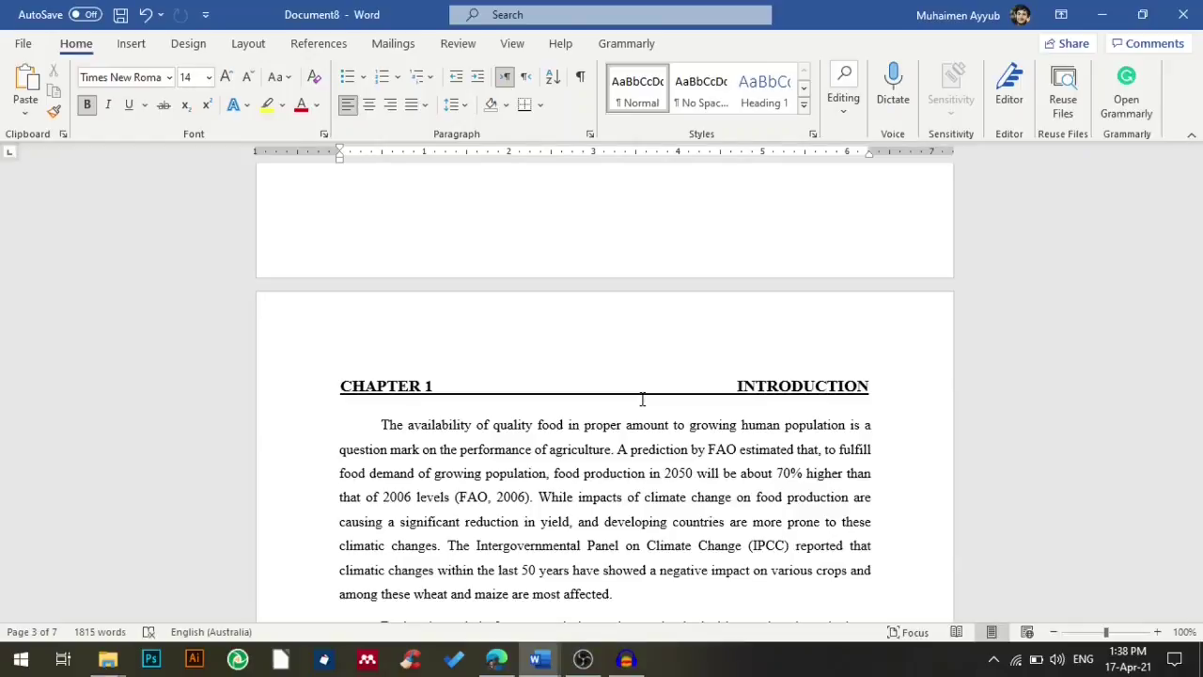
Insert a Plain Number 2 page number at top centre, showing 4 above CHAPTER 1.
double_click(597, 313)
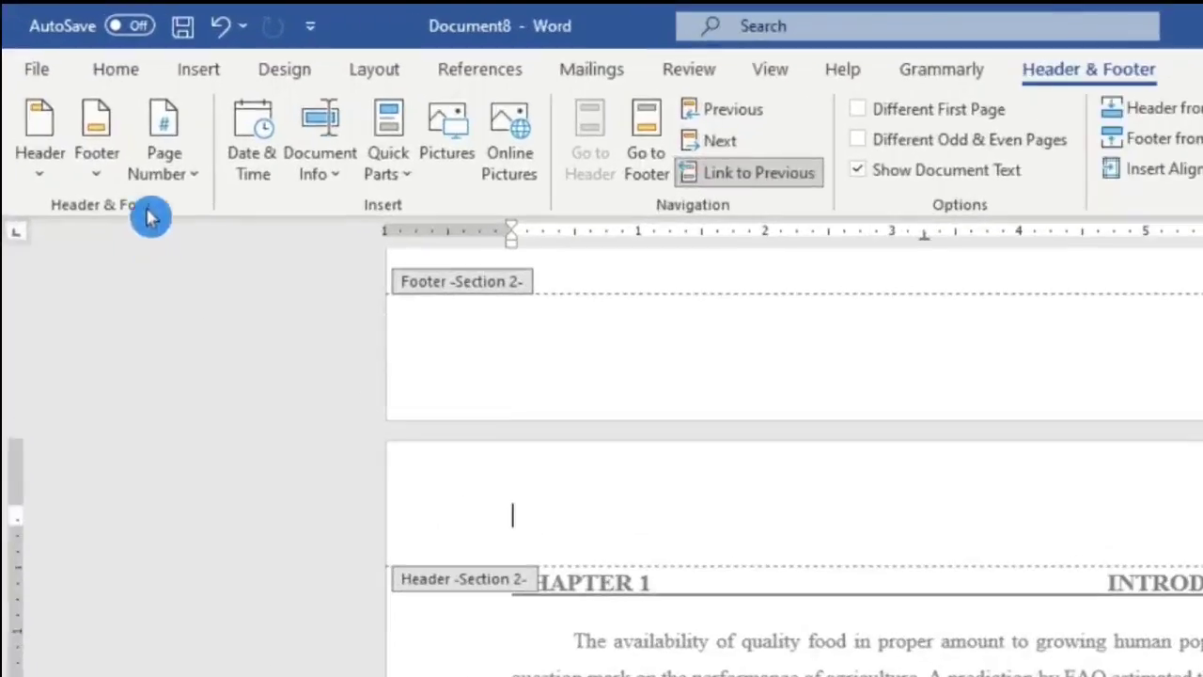
left_click(100, 108)
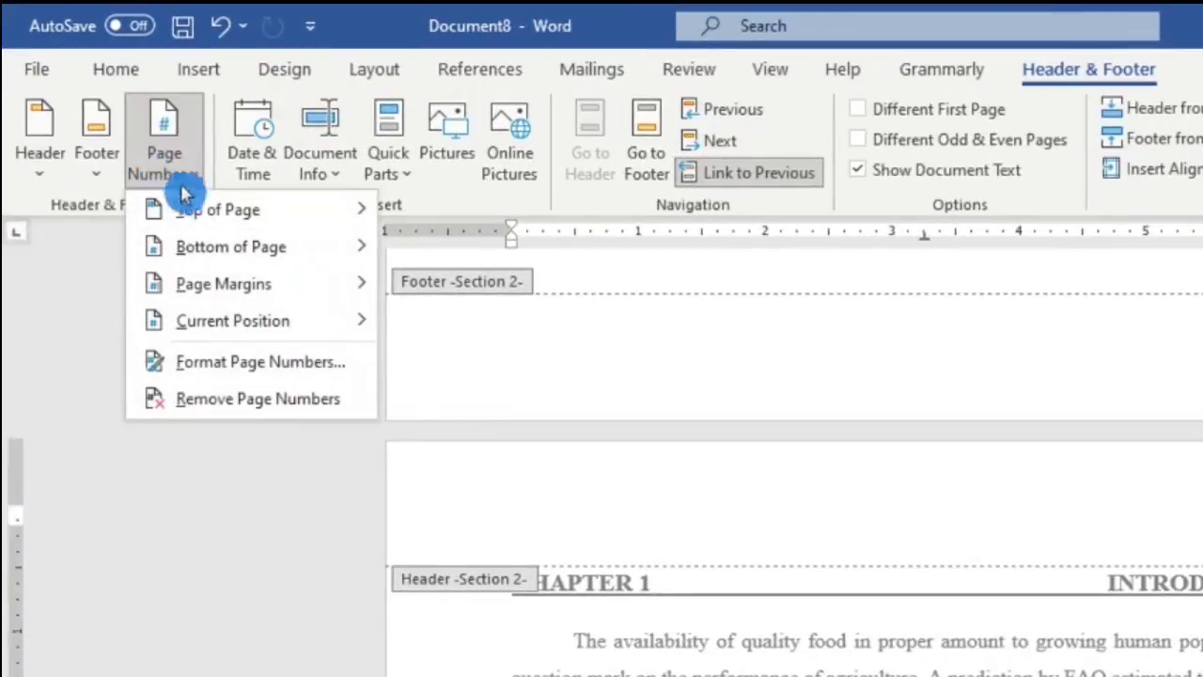
mouse_move(240, 210)
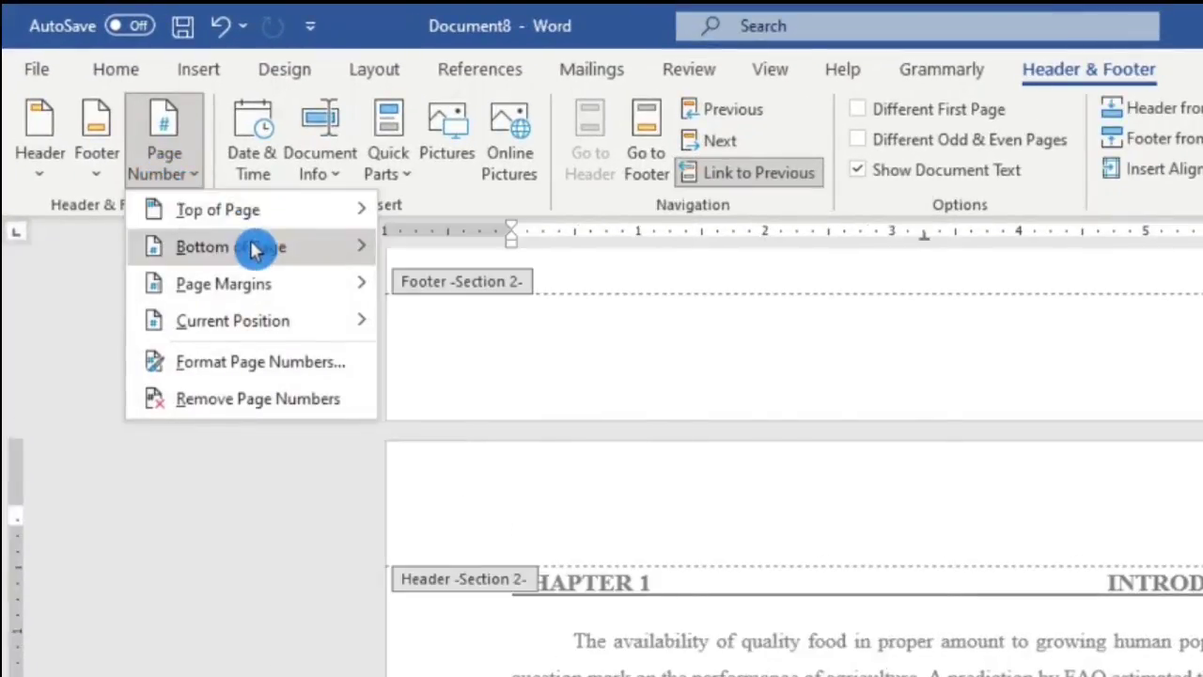
mouse_move(250, 244)
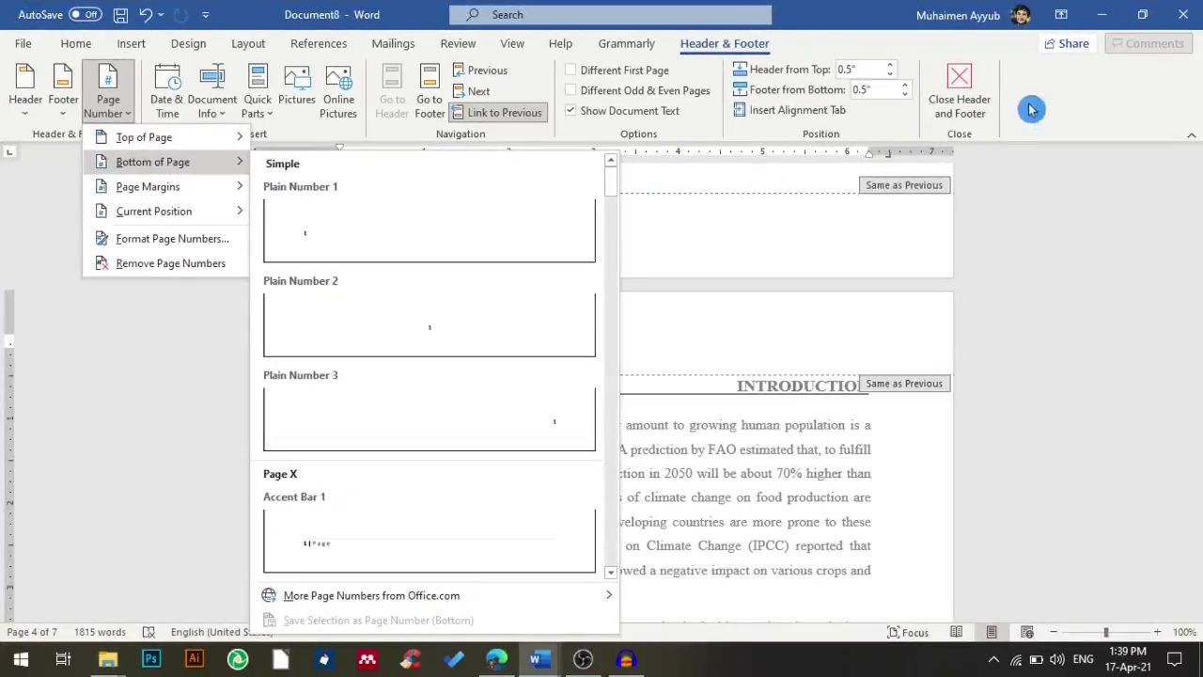
left_click(973, 83)
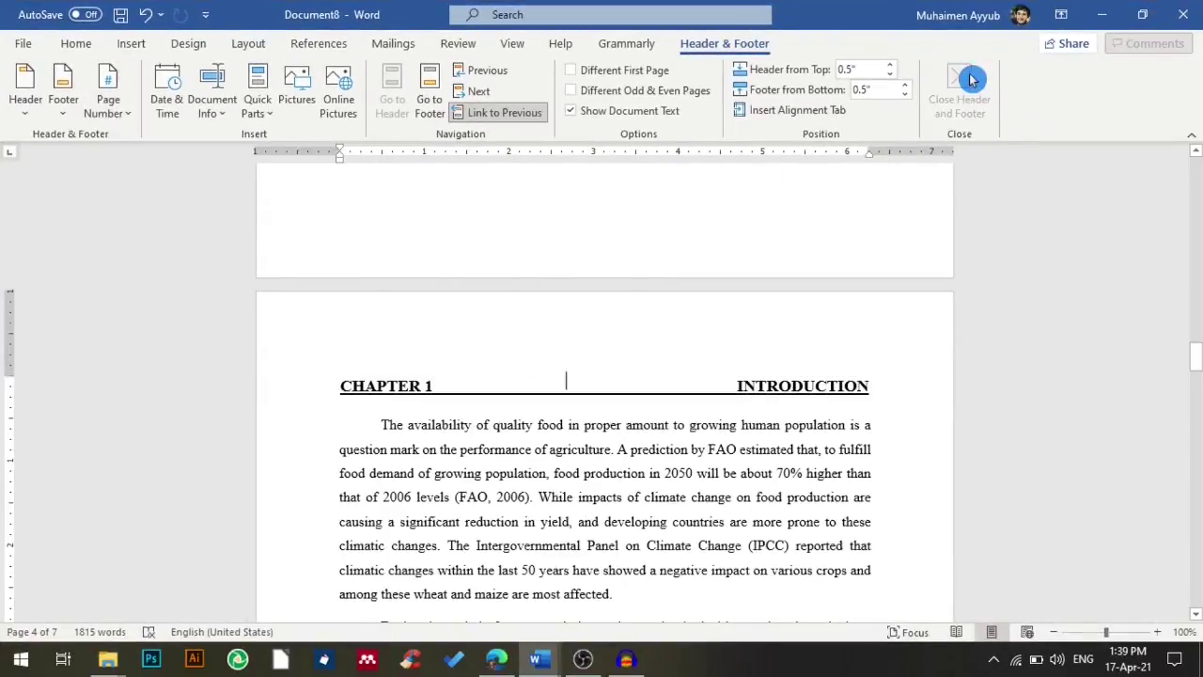
left_click(125, 43)
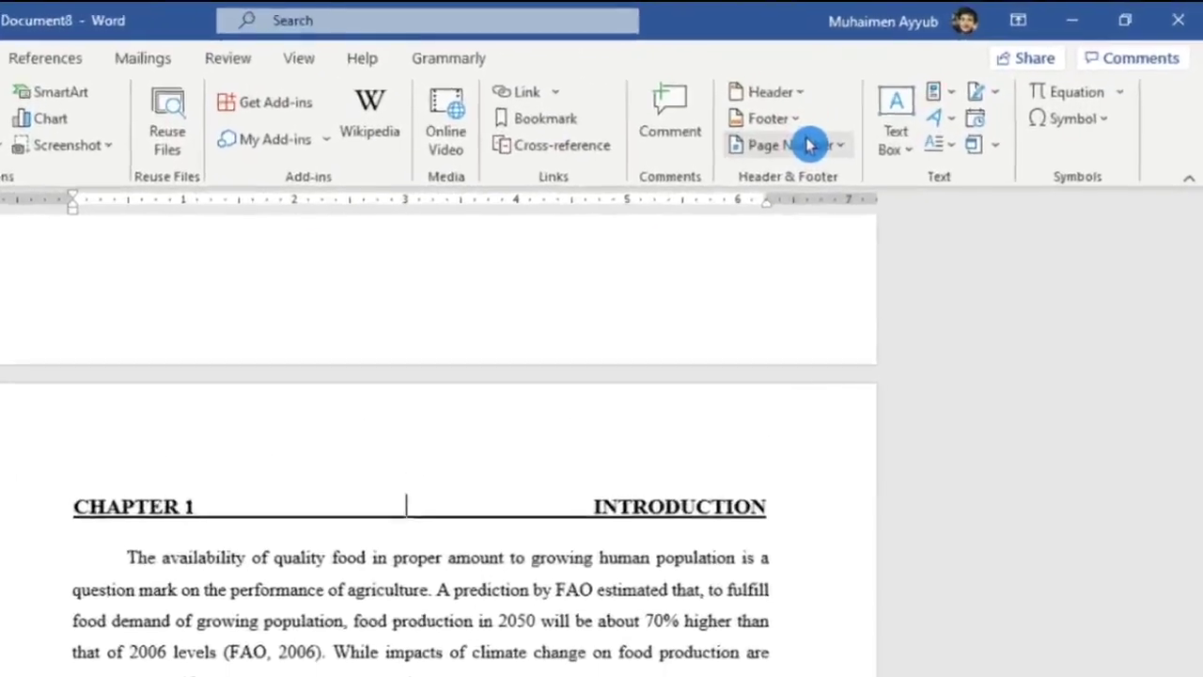
left_click(901, 110)
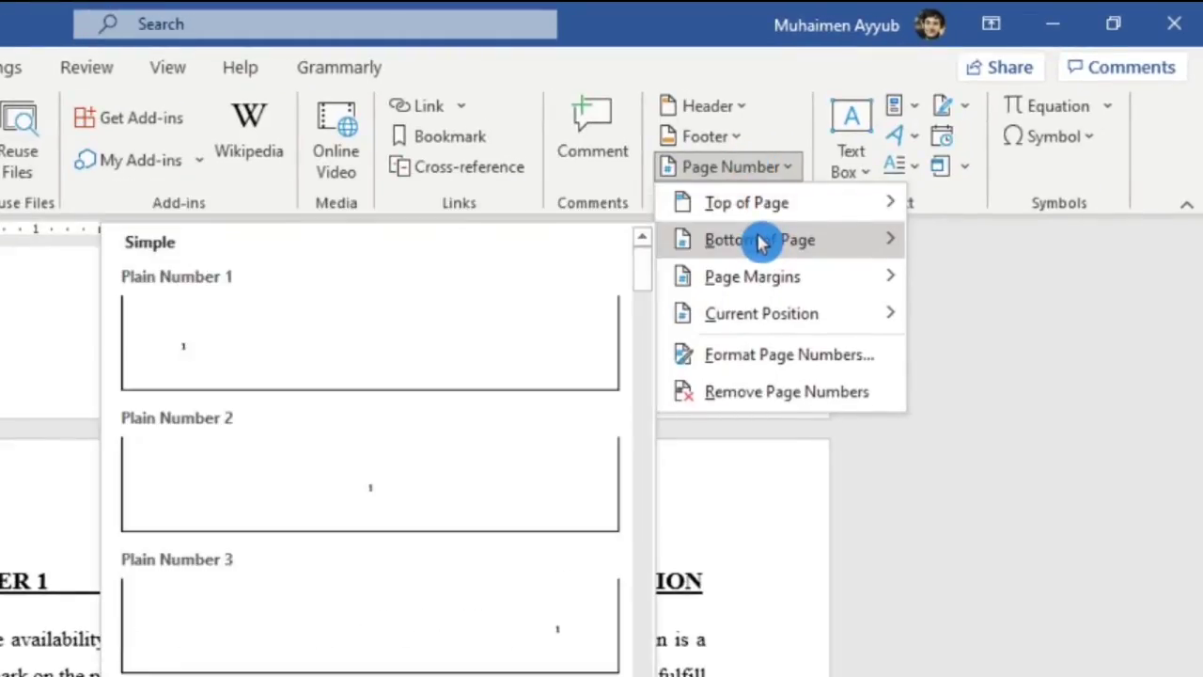
mouse_move(761, 212)
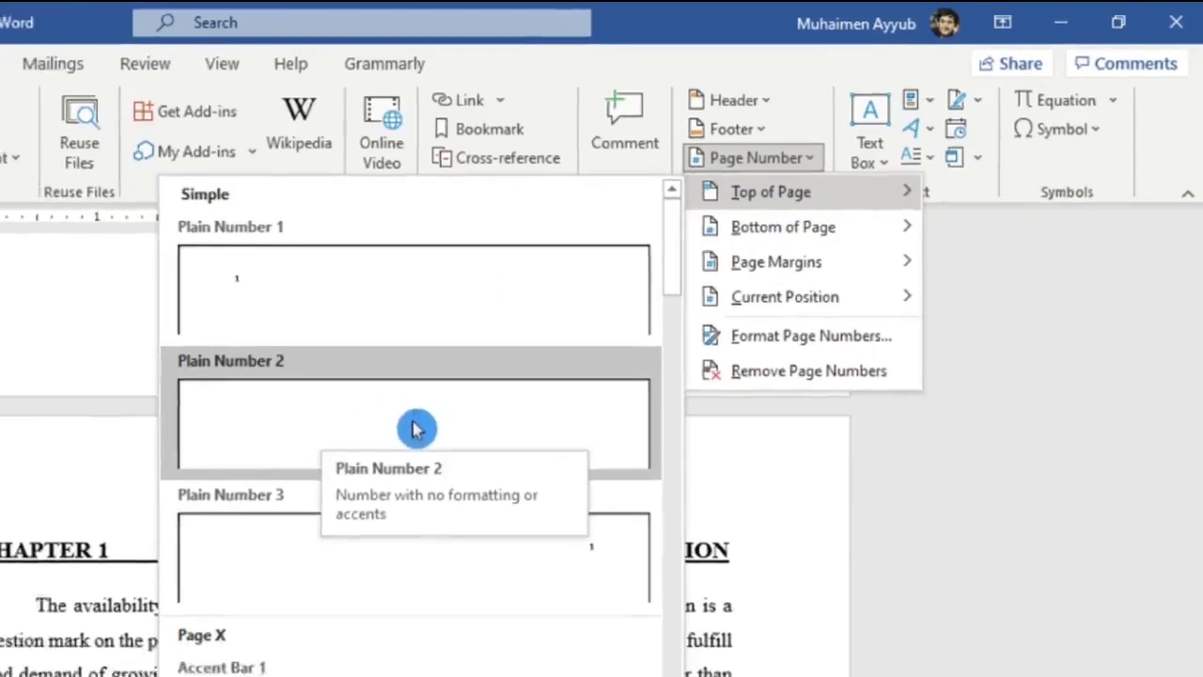
left_click(416, 428)
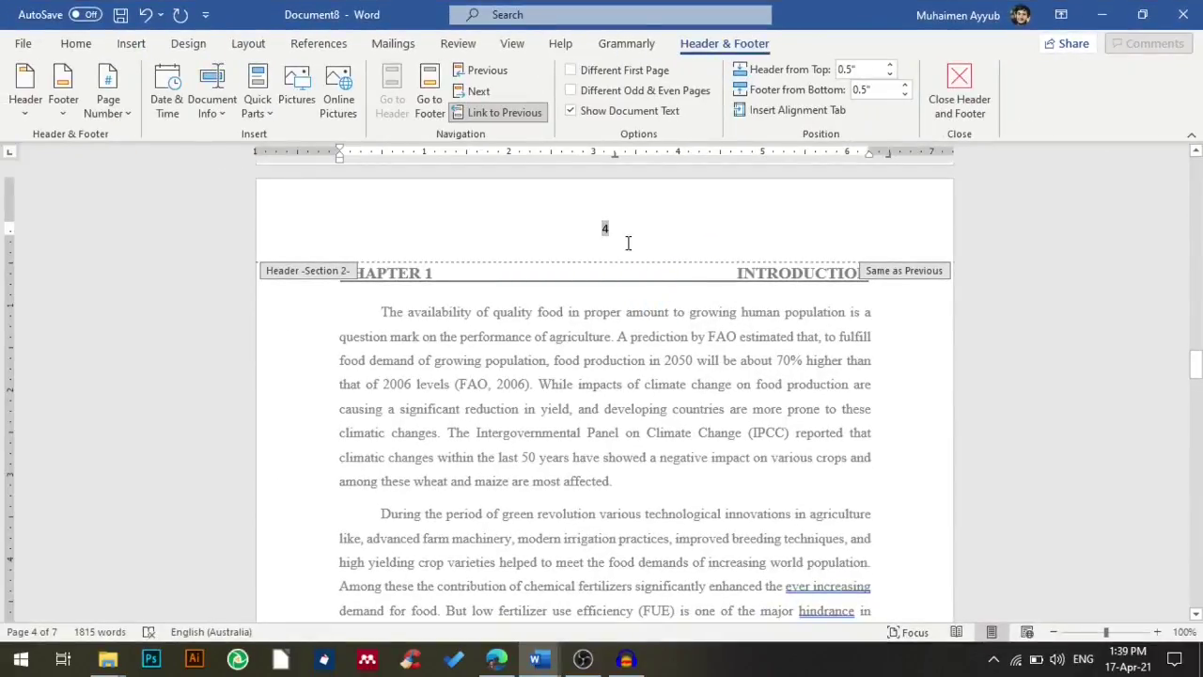
left_click(959, 89)
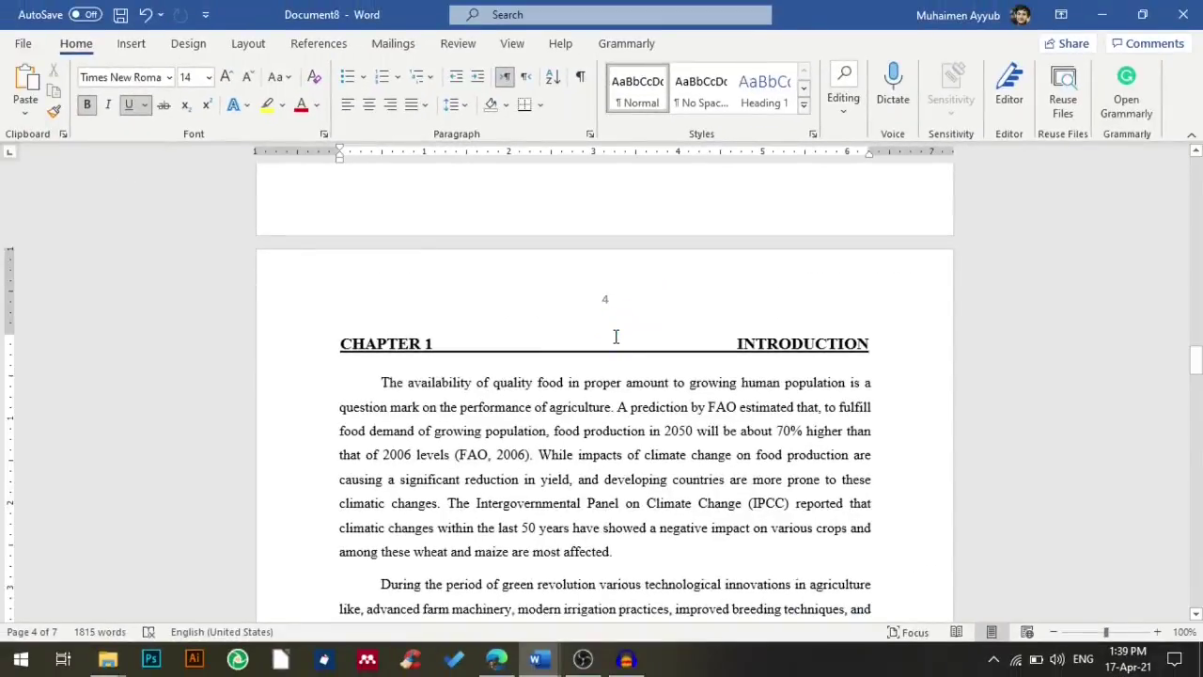
Show formatting marks and place the cursor on the Page Break ending the abstract on page 3.
scroll(616, 337, "up", 10)
left_click(679, 378)
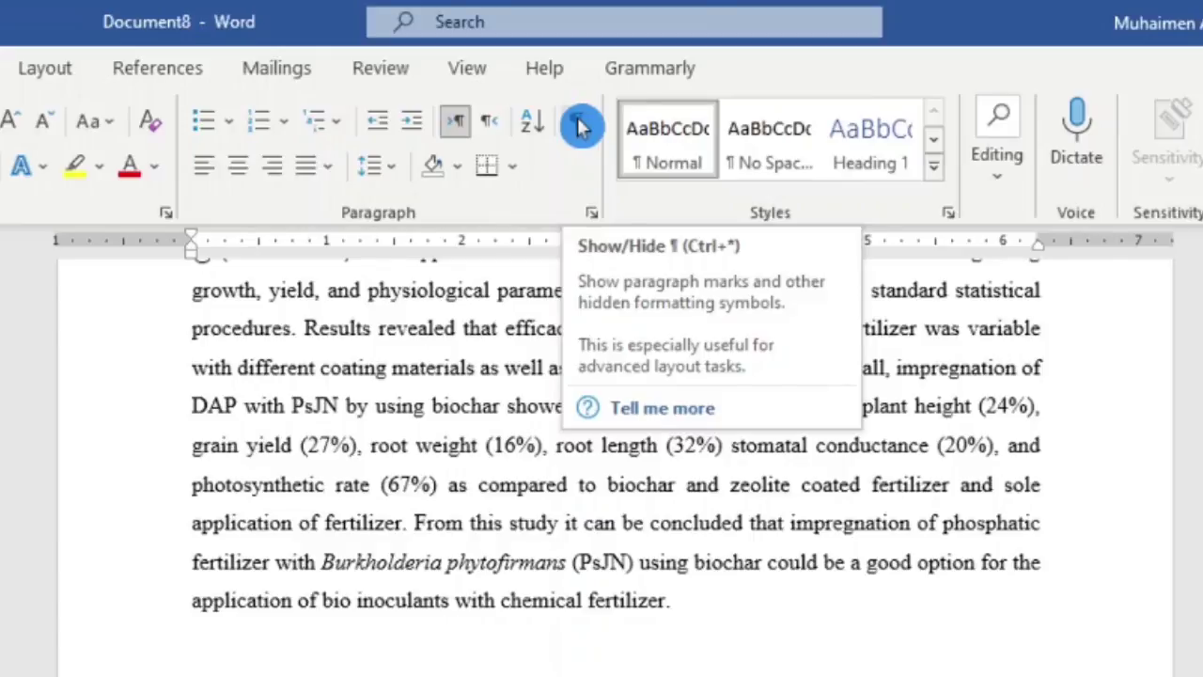
left_click(580, 127)
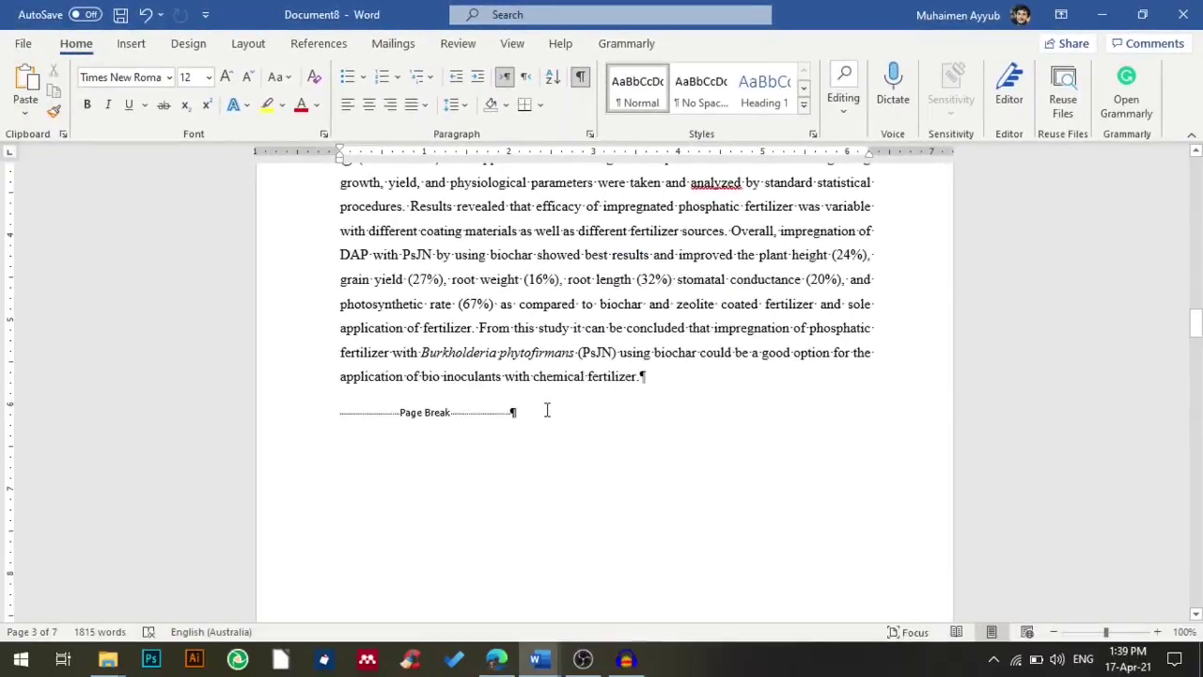
left_click(546, 410)
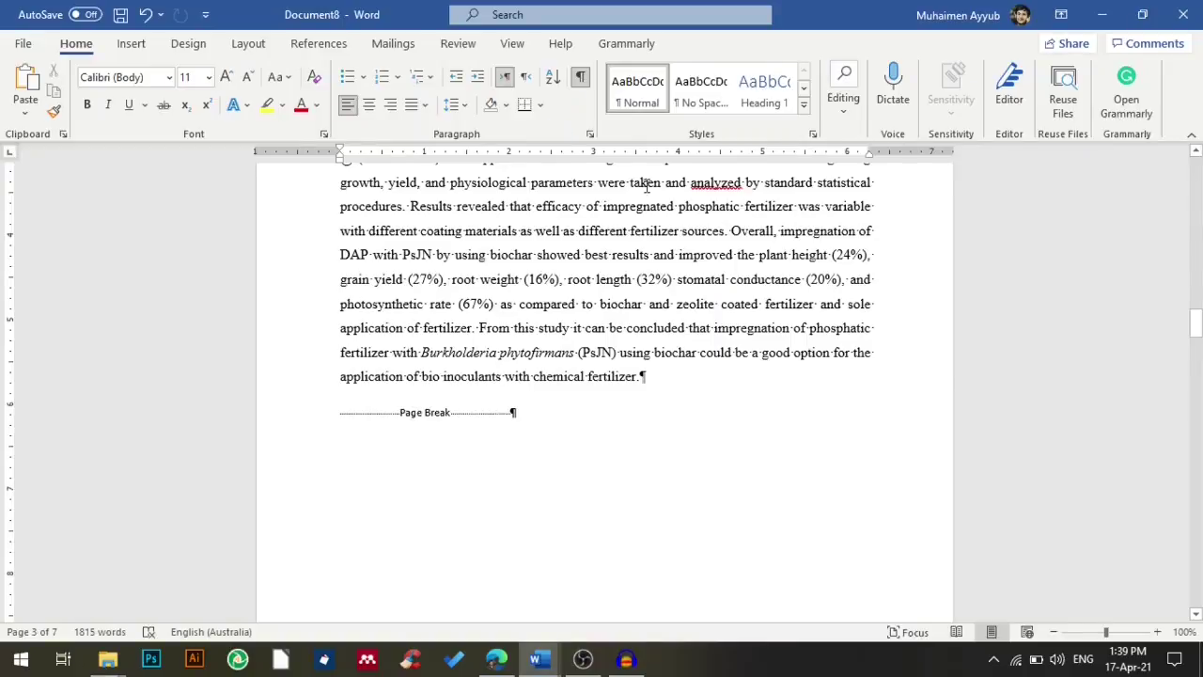
left_click(266, 43)
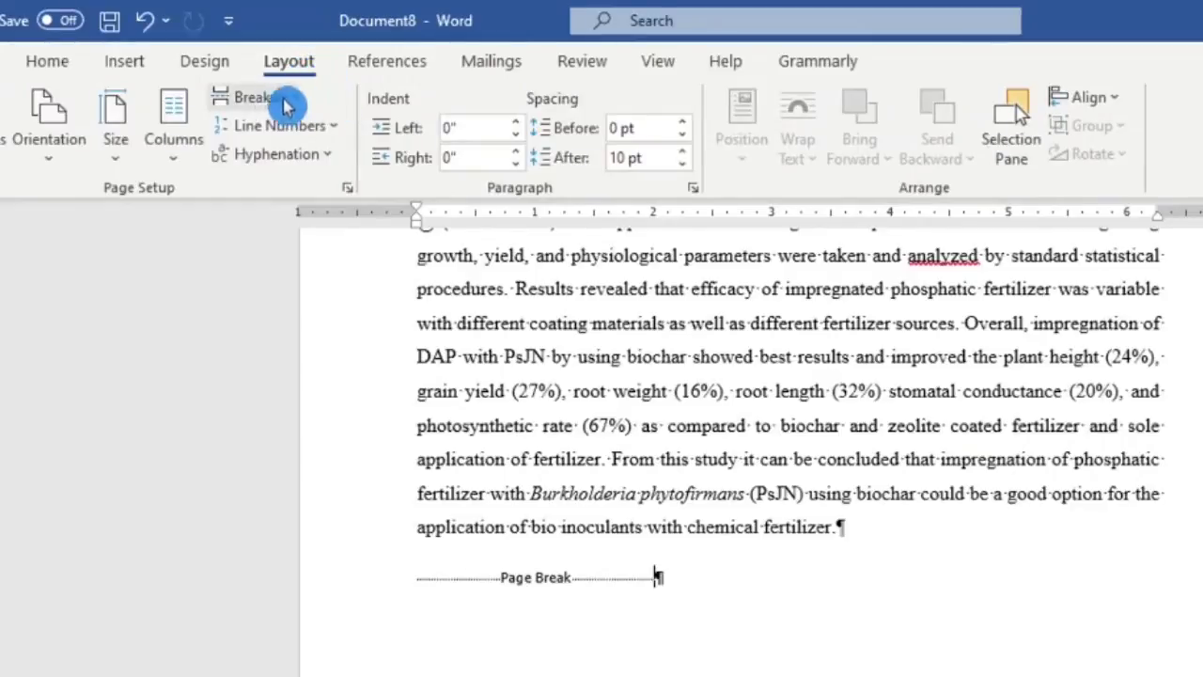
Insert a Next Page section break before Chapter 1 and delete the blank line above its heading.
left_click(235, 73)
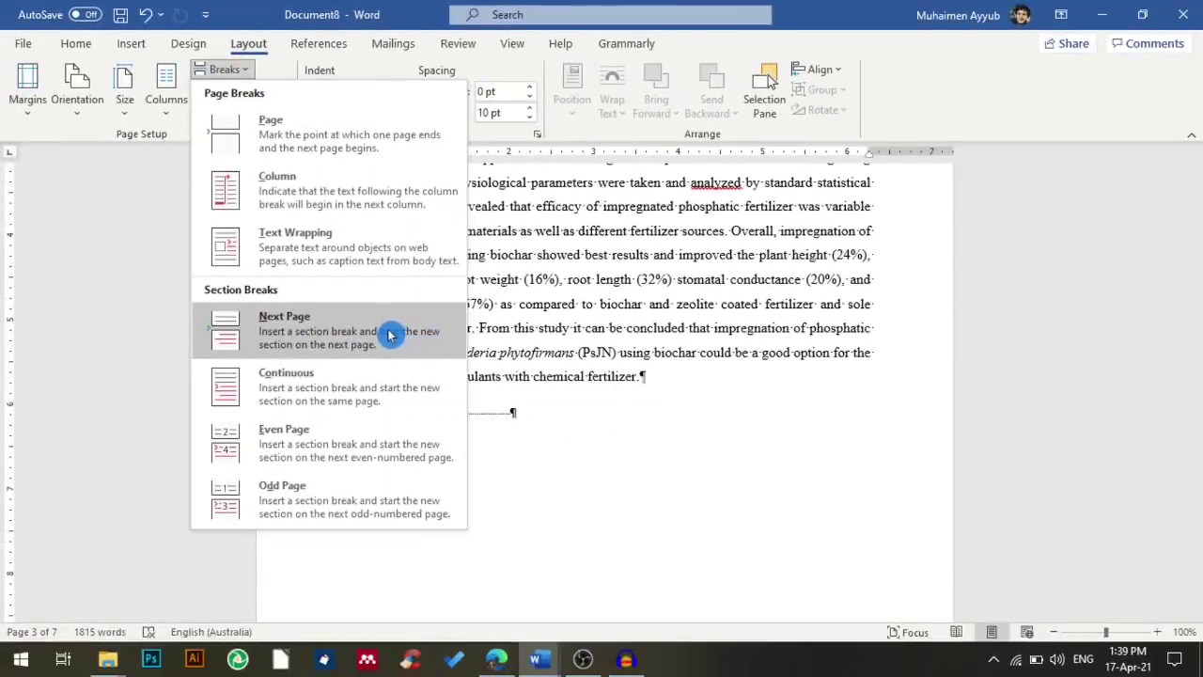
left_click(415, 362)
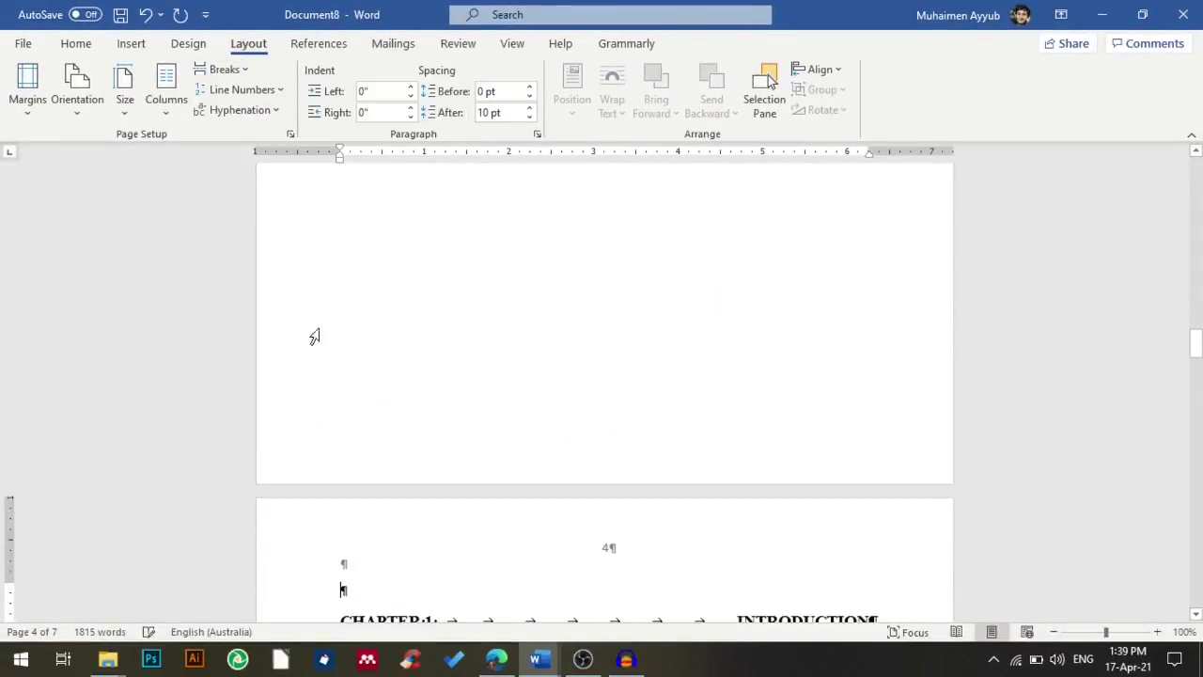
scroll(527, 373, "down", 3)
left_click(524, 385)
key("Delete")
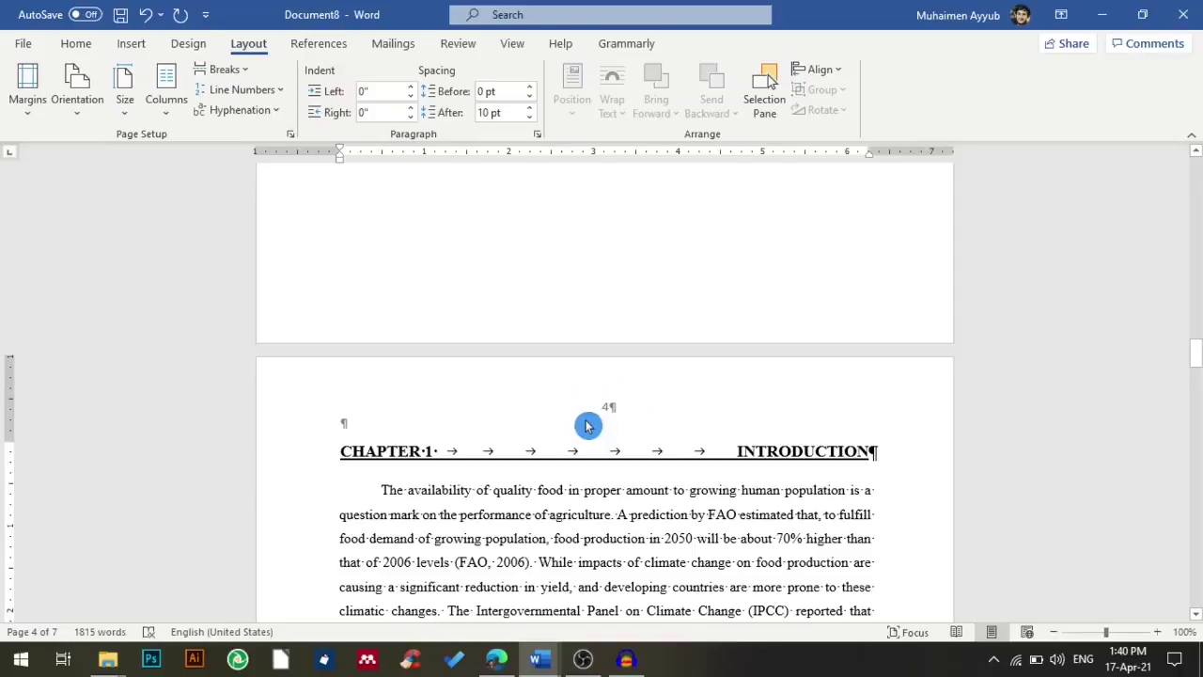
Unlink the Chapter 1 header from the previous section and restart page numbering at 1.
double_click(514, 405)
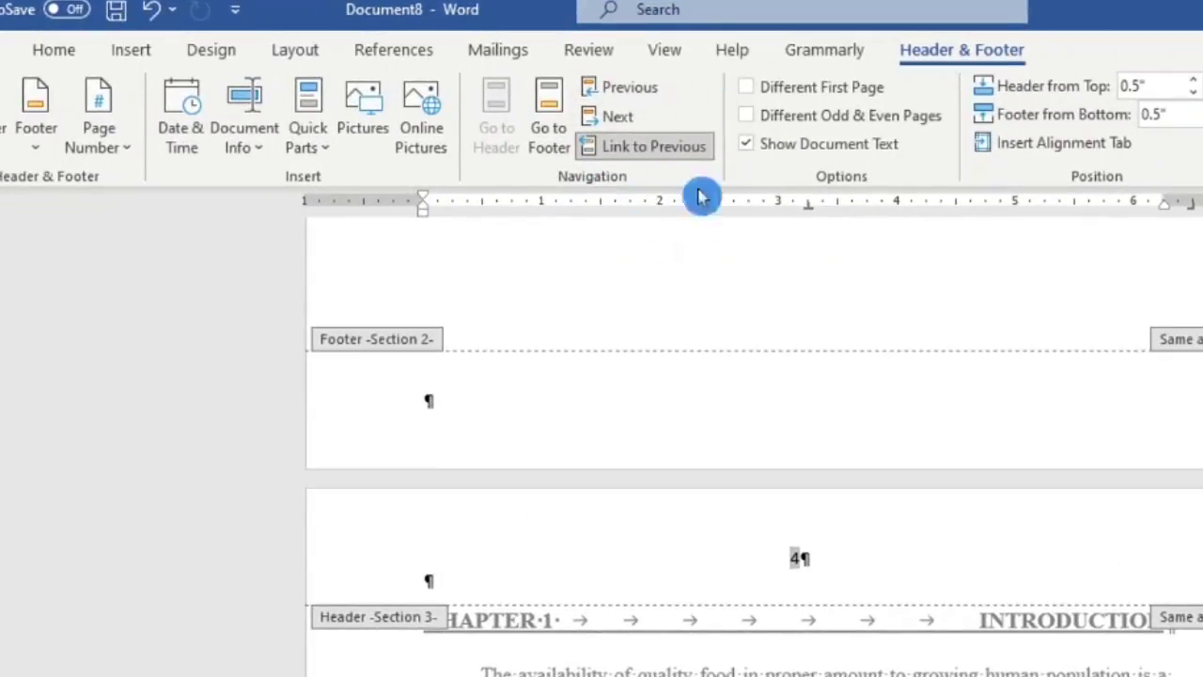
left_click(655, 151)
scroll(341, 407, "down", 3)
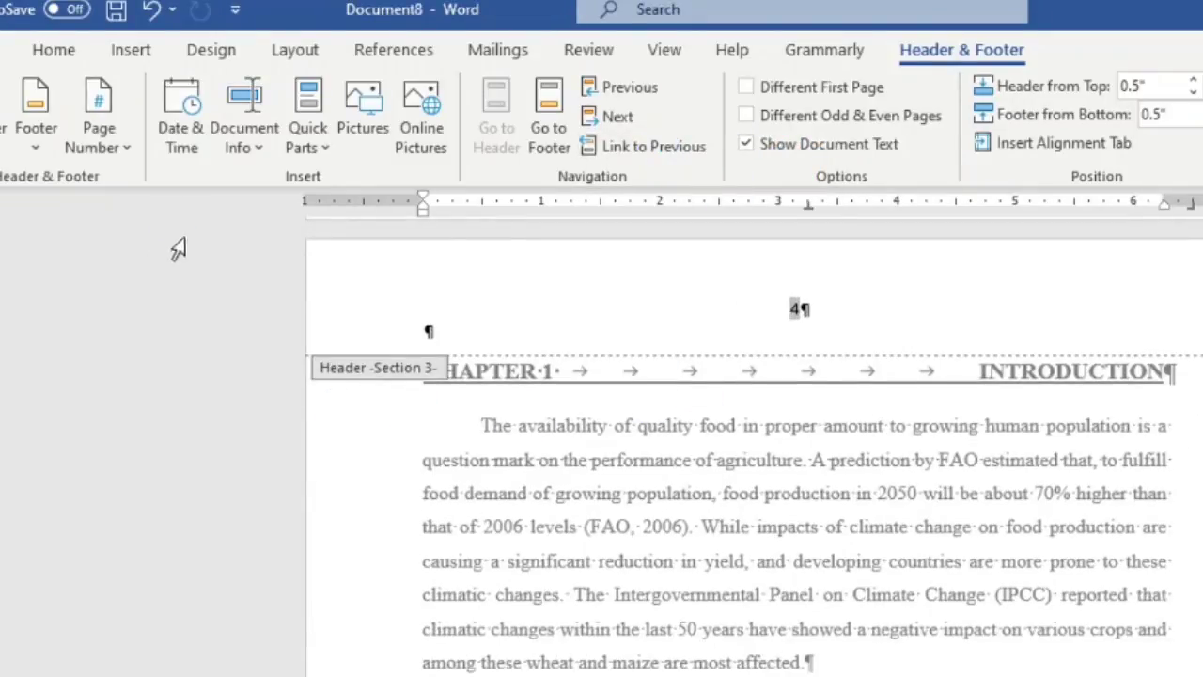
left_click(113, 149)
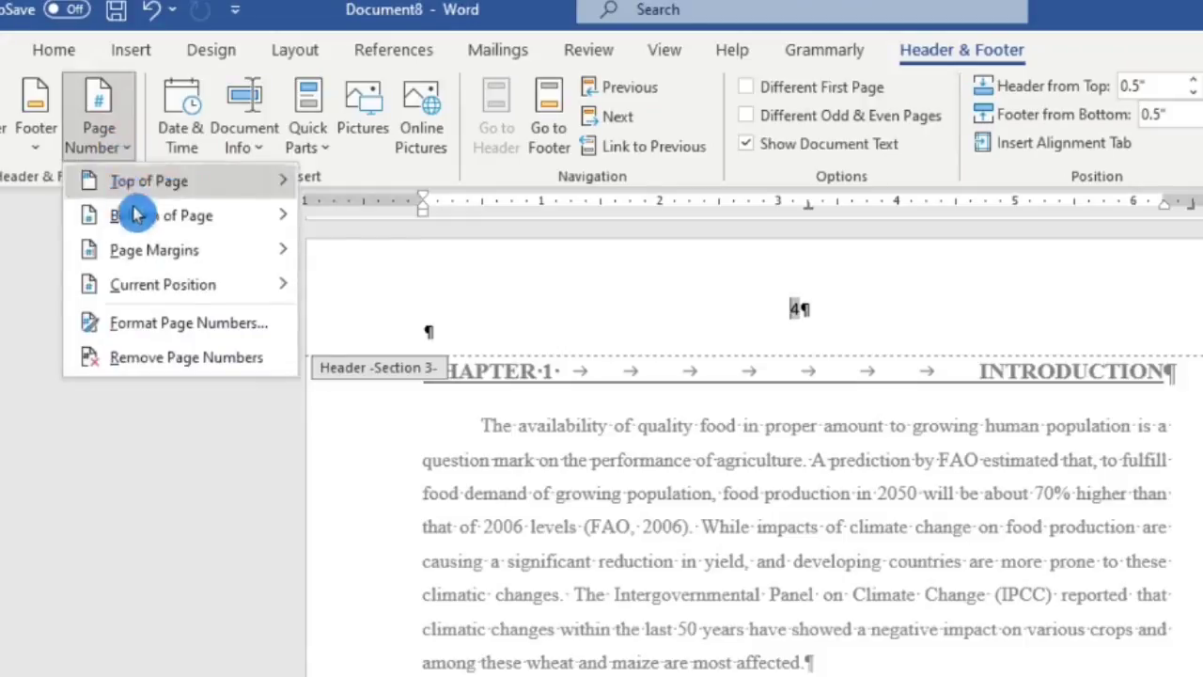
left_click(192, 329)
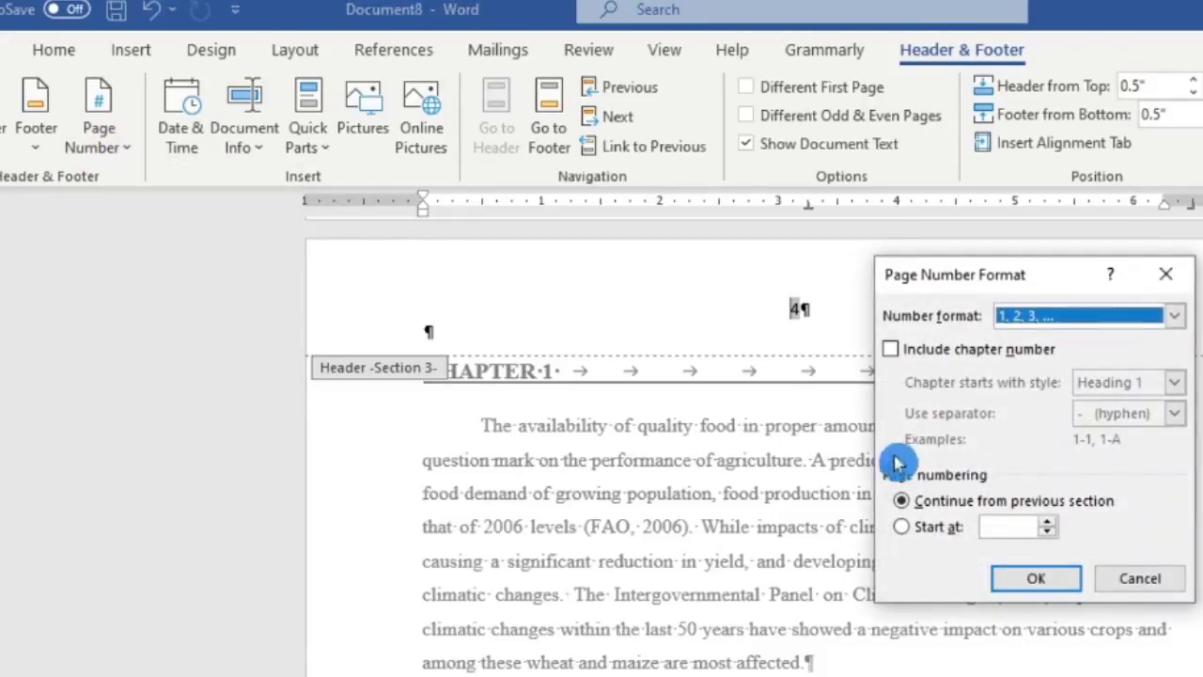
left_click(904, 529)
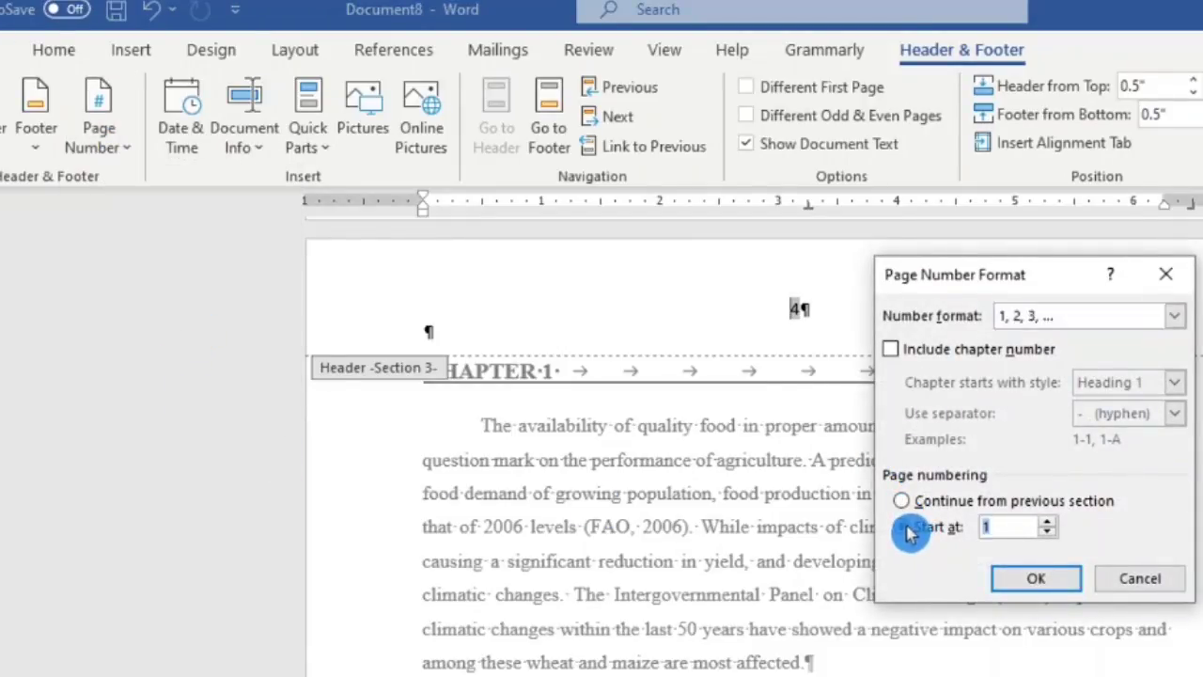
left_click(1013, 528)
left_click(1045, 583)
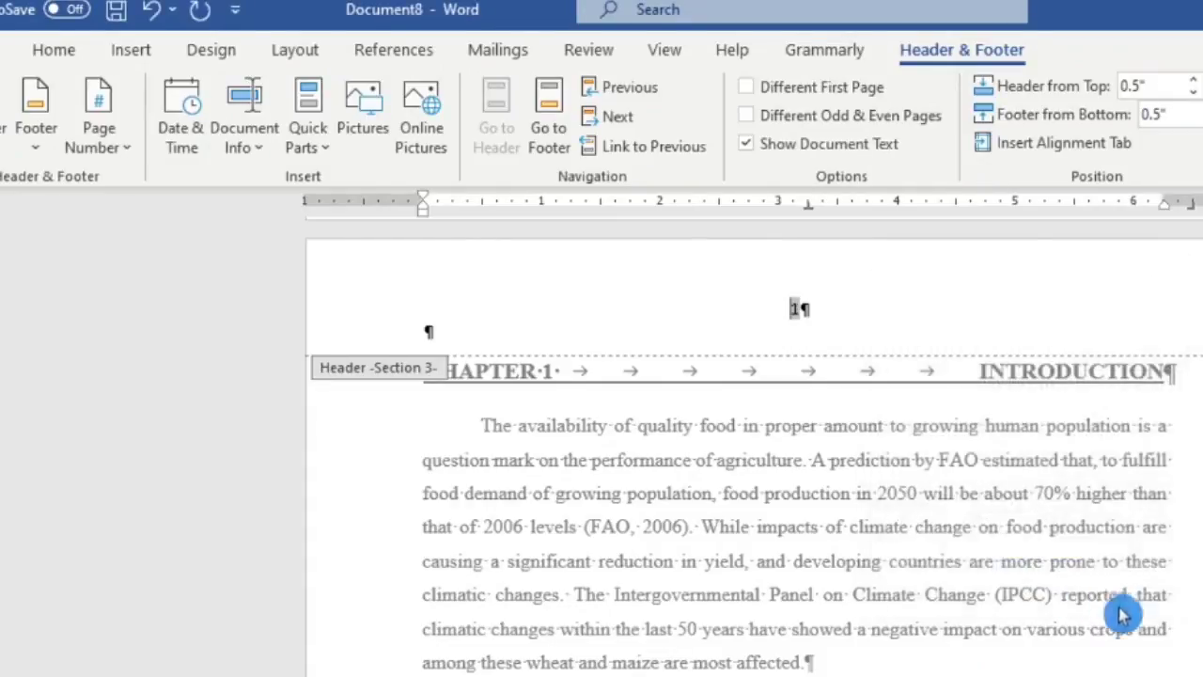
Exit header editing and scroll back up to the Abstract page.
left_click(781, 376)
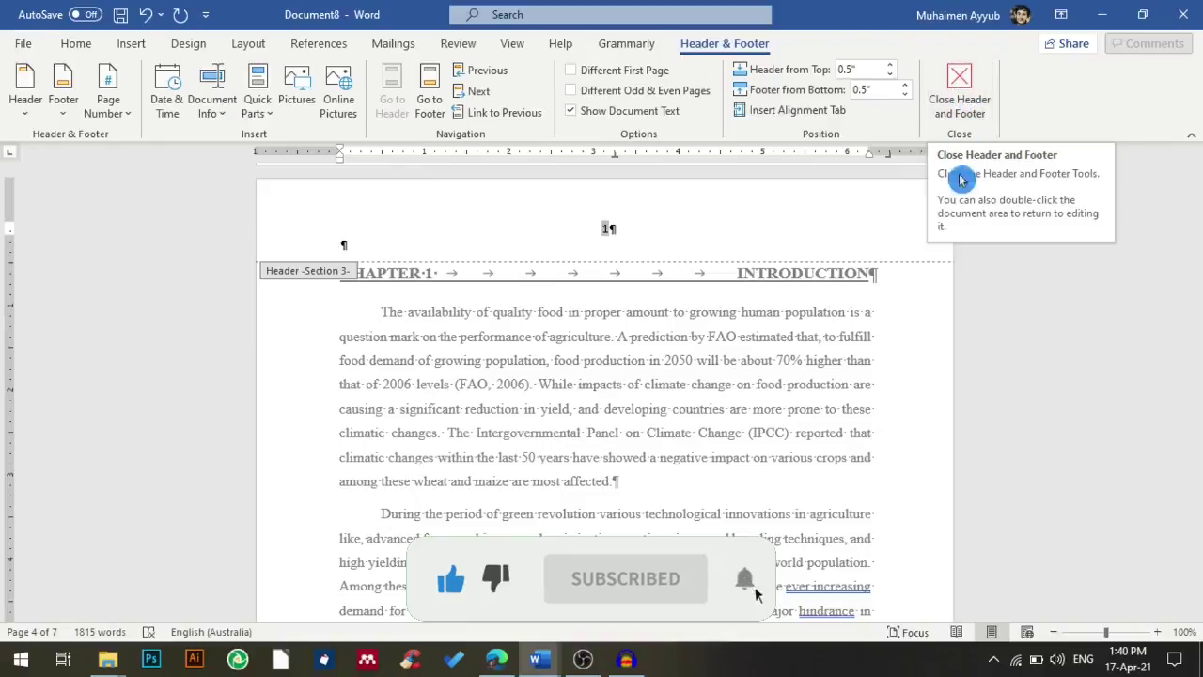
left_click(968, 93)
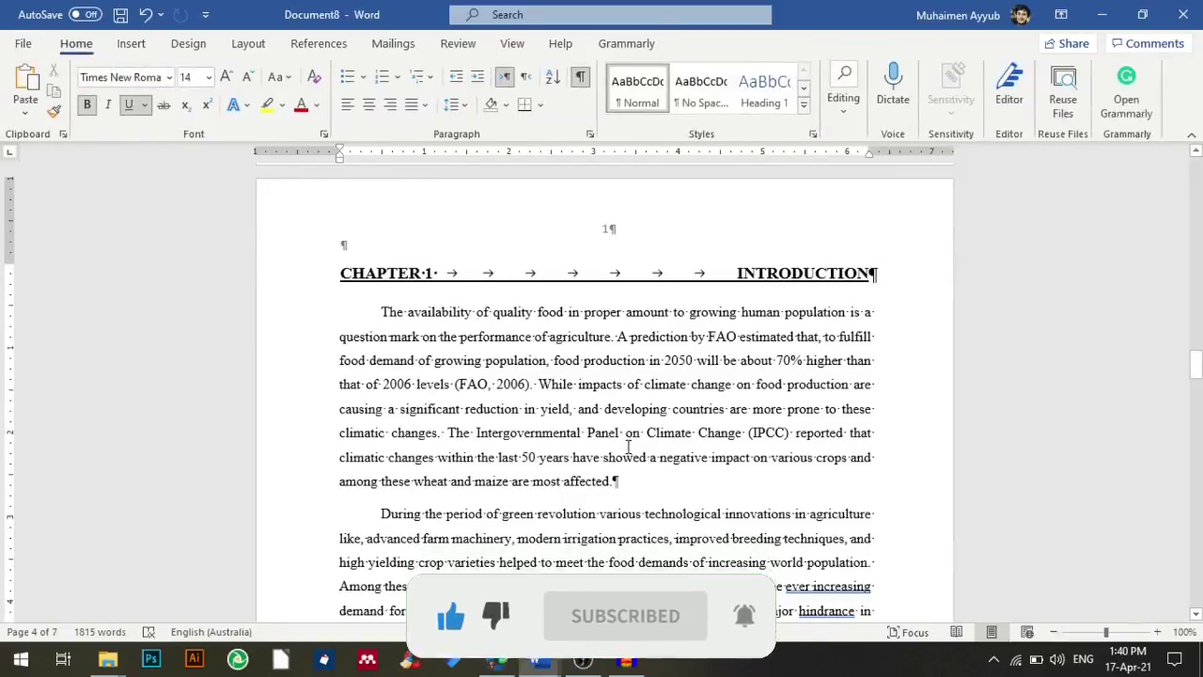
scroll(628, 454, "up", 5)
scroll(629, 451, "up", 10)
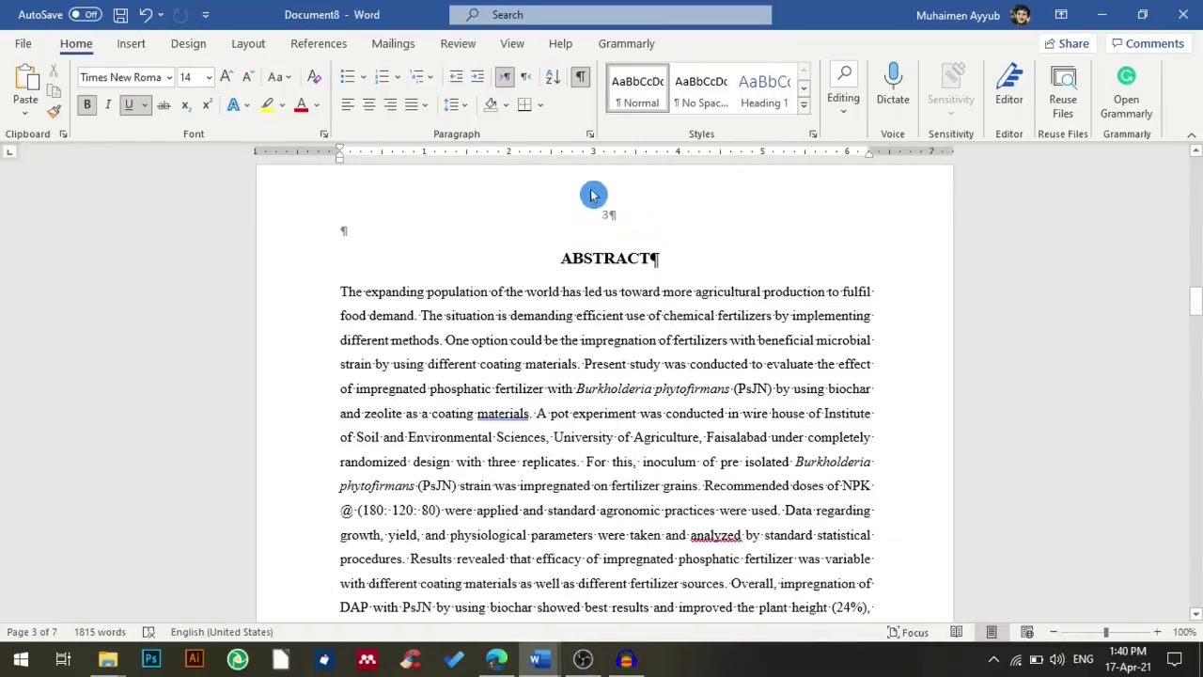
Remove page number 3 from the Abstract page header, then close header editing.
double_click(527, 214)
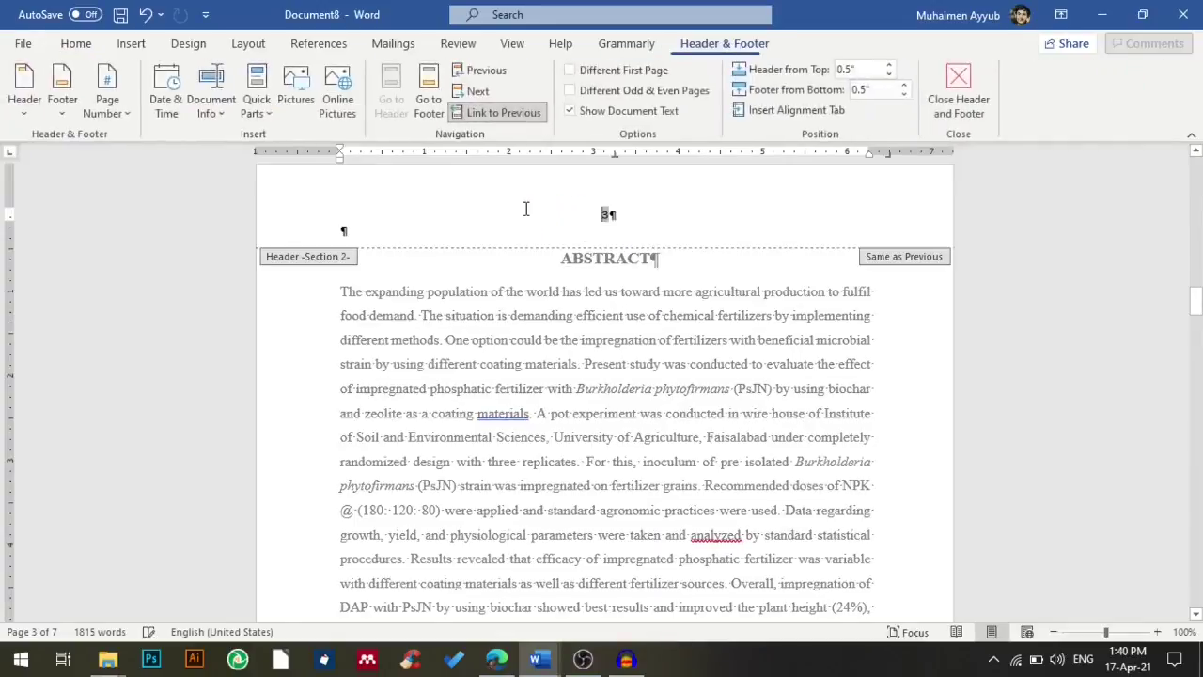
left_click(106, 117)
left_click(187, 269)
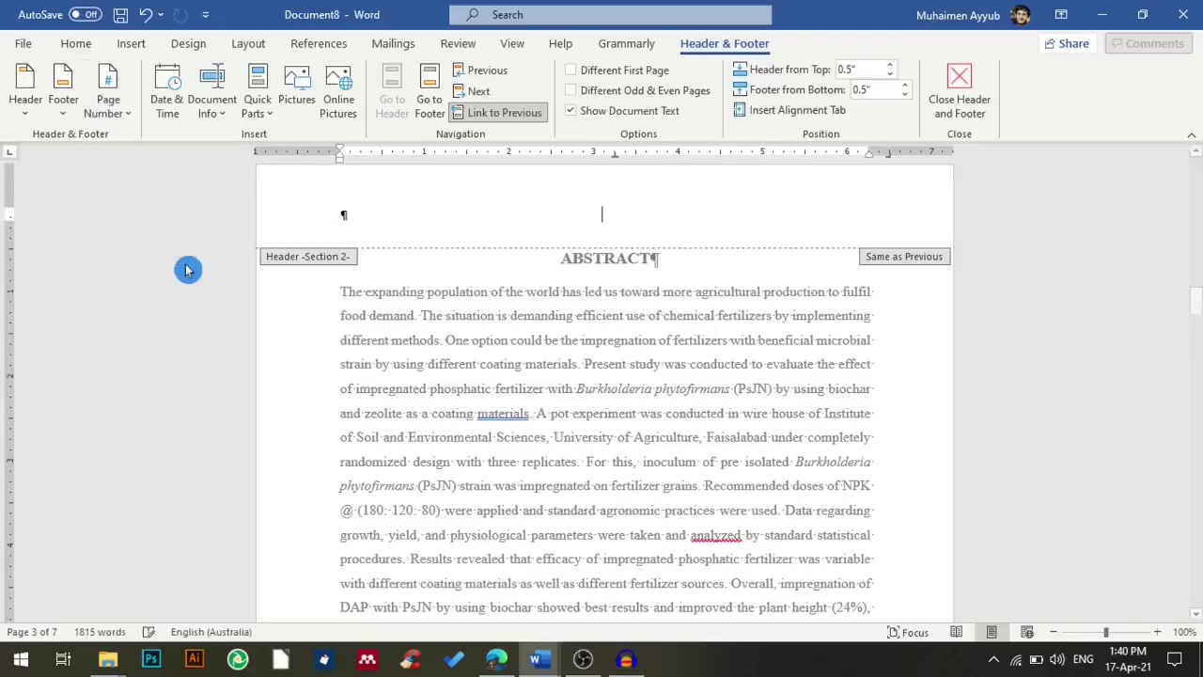
left_click(959, 94)
scroll(703, 393, "up", 3)
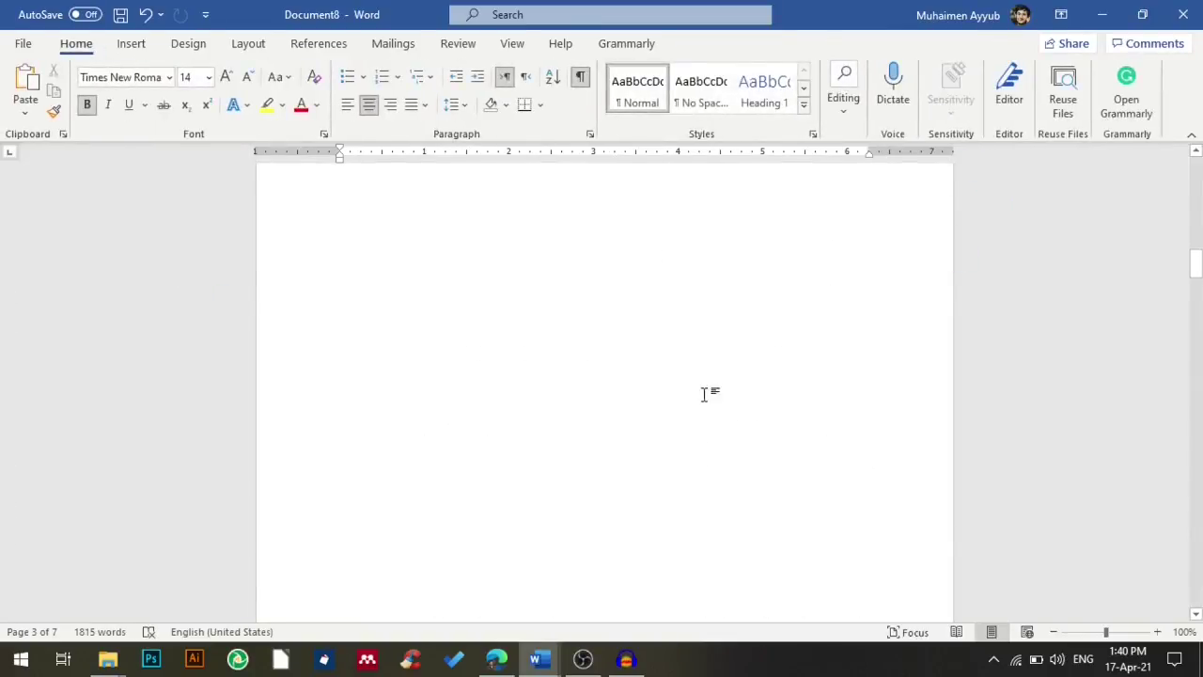
scroll(760, 424, "up", 10)
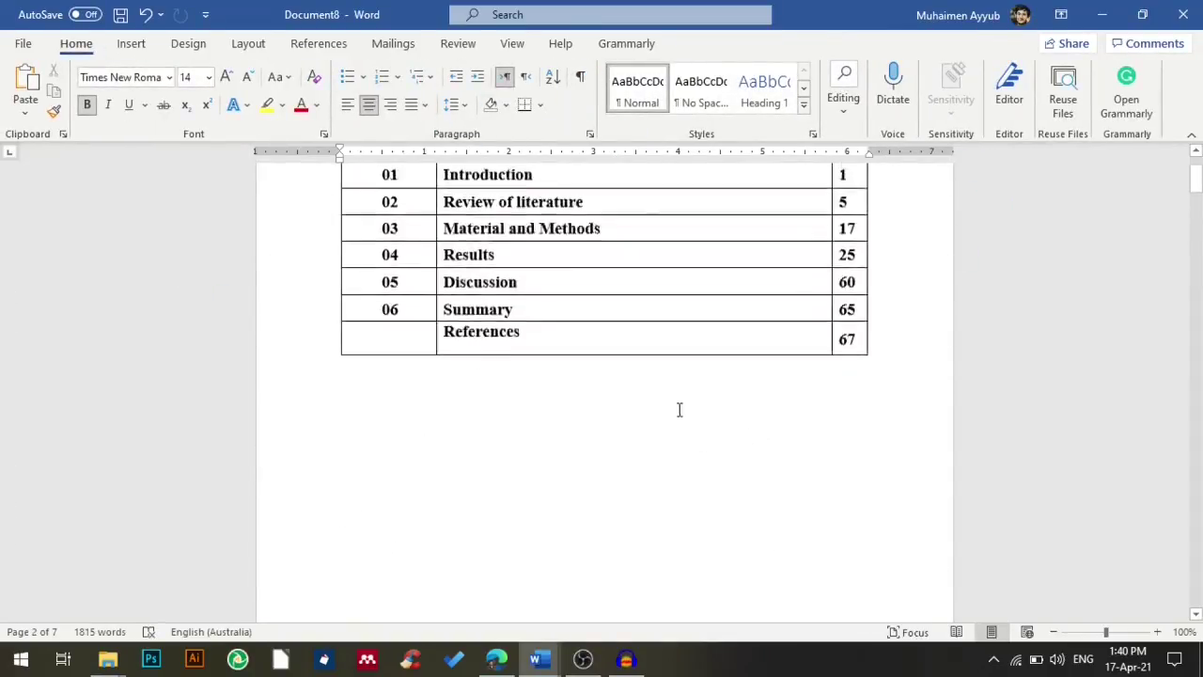
scroll(678, 410, "up", 3)
scroll(500, 260, "down", 10)
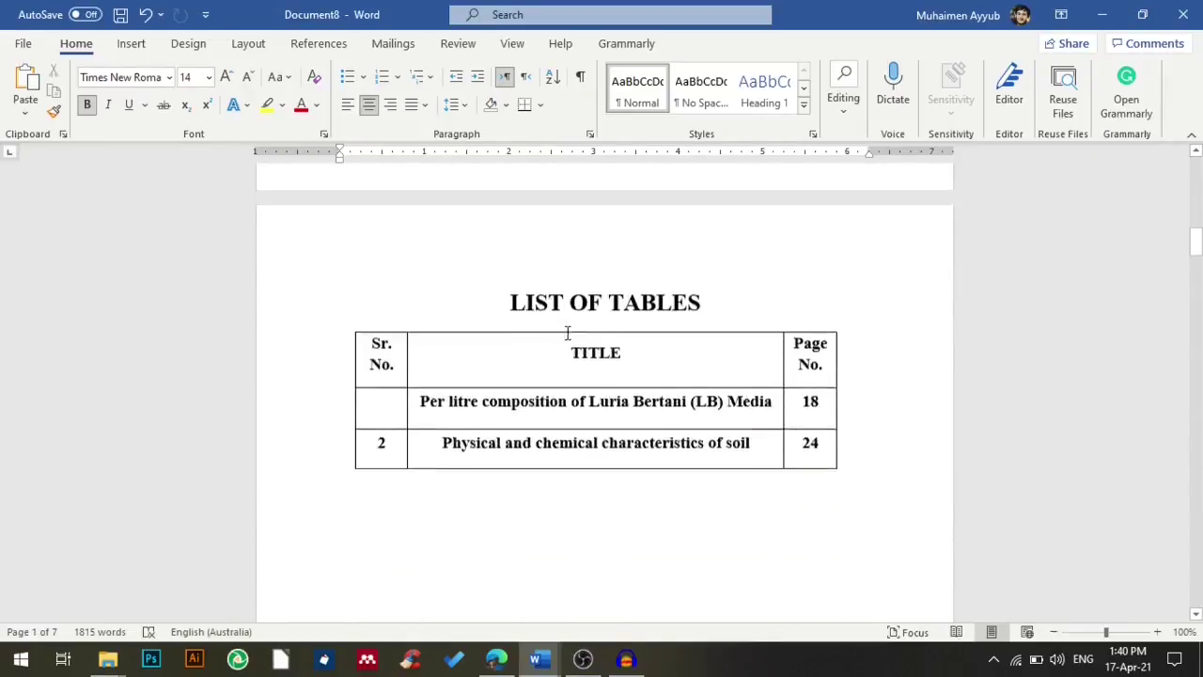
scroll(561, 325, "up", 2)
scroll(566, 325, "down", 15)
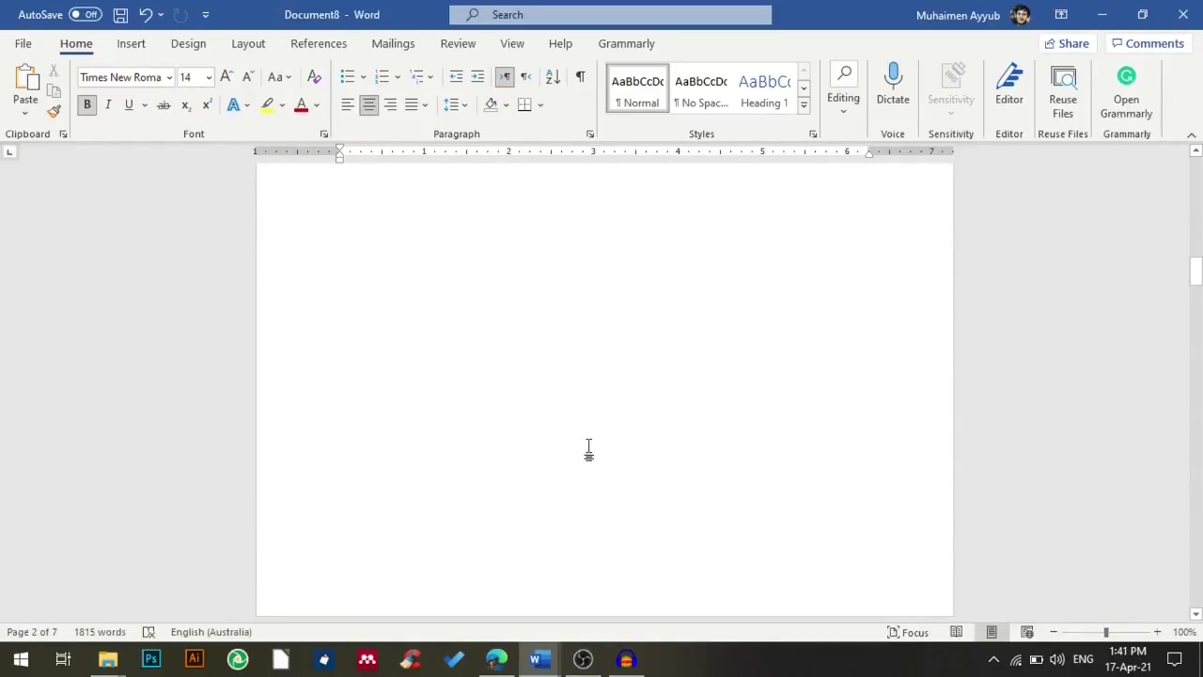
scroll(573, 416, "down", 10)
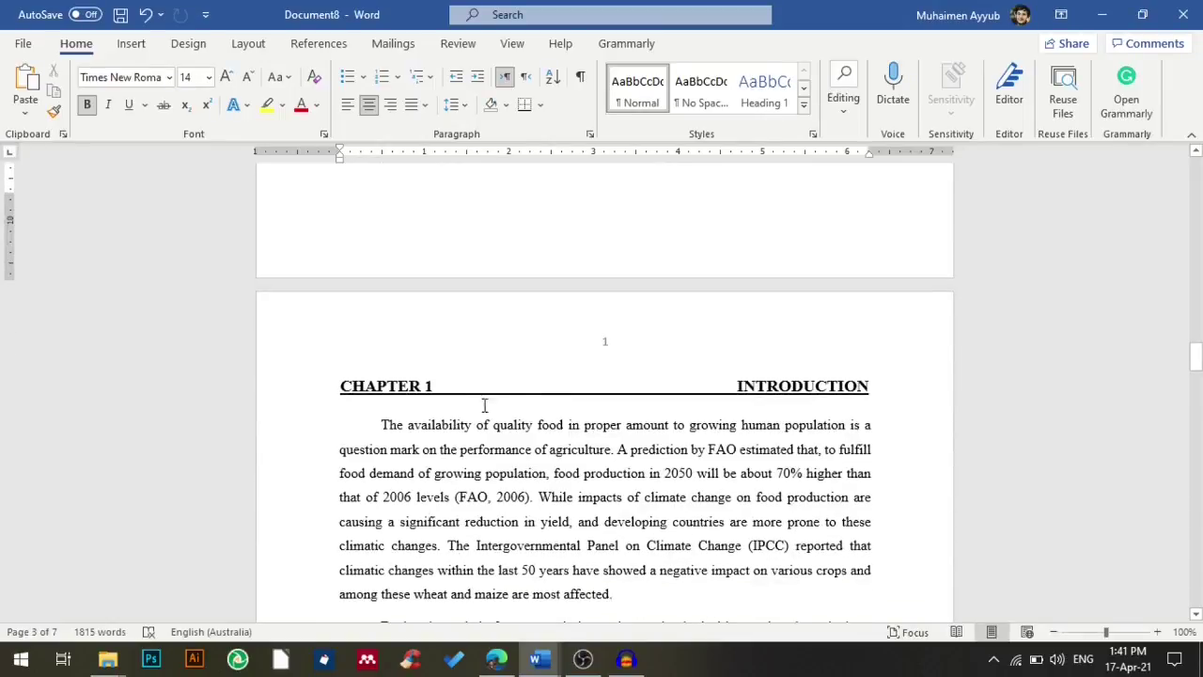
scroll(488, 430, "down", 15)
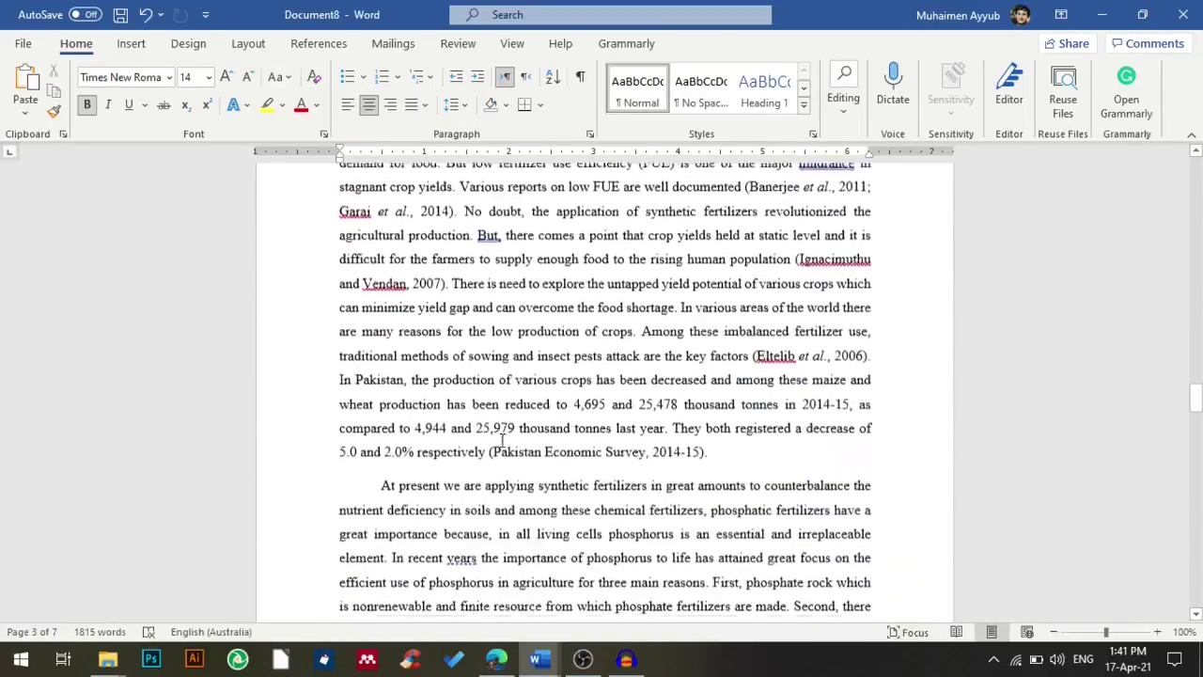
scroll(574, 440, "down", 10)
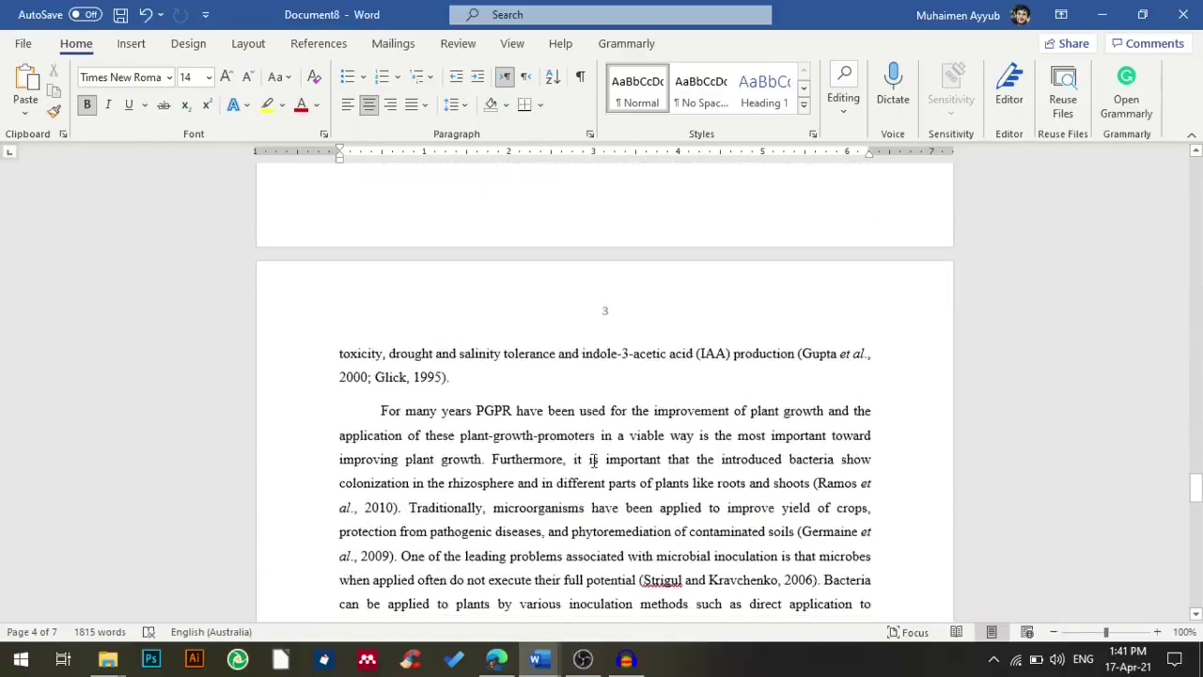